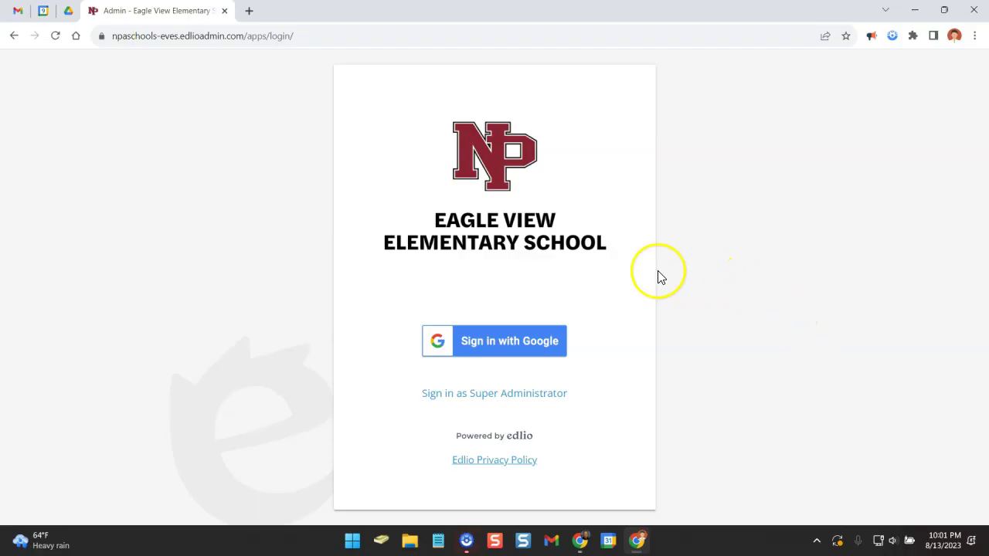
Sign in to Edlio with Google using the teacher's school account.
{"action": "left_click", "coordinate": [515, 343]}
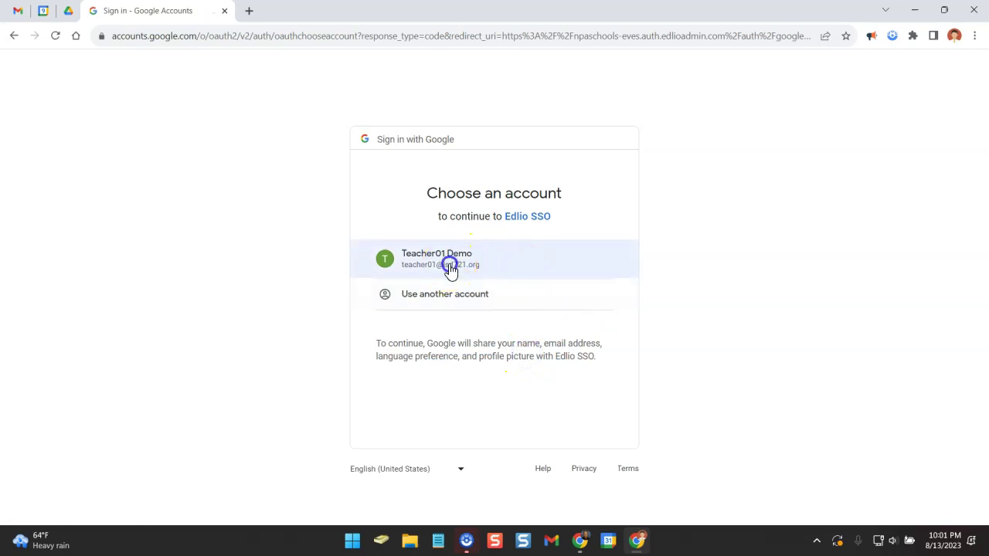
{"action": "left_click", "coordinate": [451, 267]}
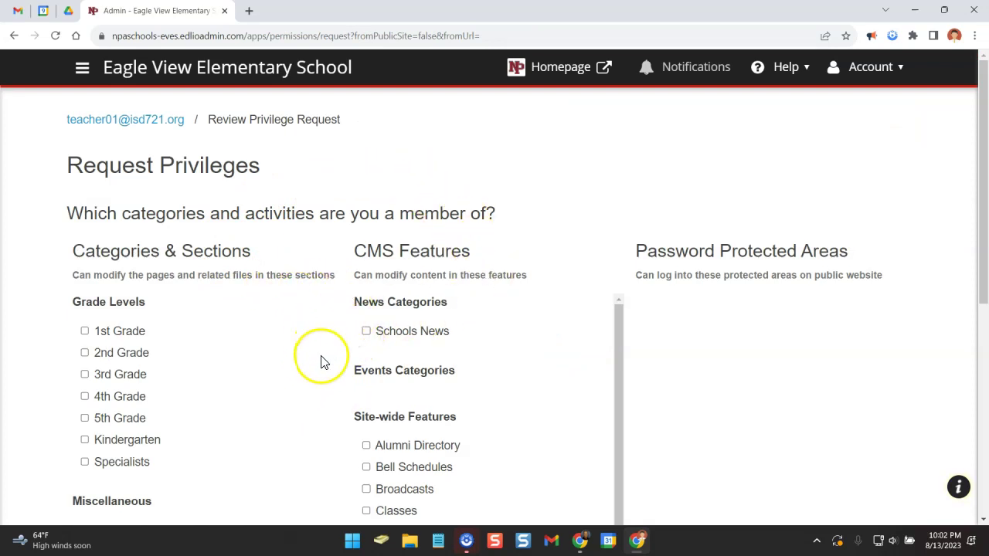
Submit the Request Privileges form from the bottom of the page.
{"action": "scroll", "coordinate": [319, 360], "scroll_direction": "down", "scroll_amount": 3}
{"action": "scroll", "coordinate": [319, 360], "scroll_direction": "down", "scroll_amount": 3}
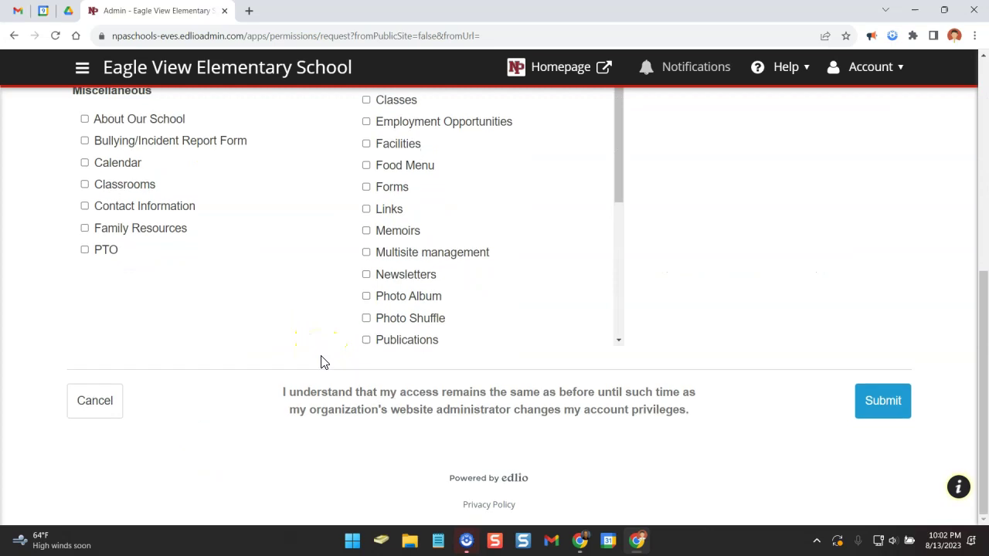
{"action": "left_click", "coordinate": [319, 360]}
{"action": "left_click", "coordinate": [757, 426]}
{"action": "left_click", "coordinate": [887, 409]}
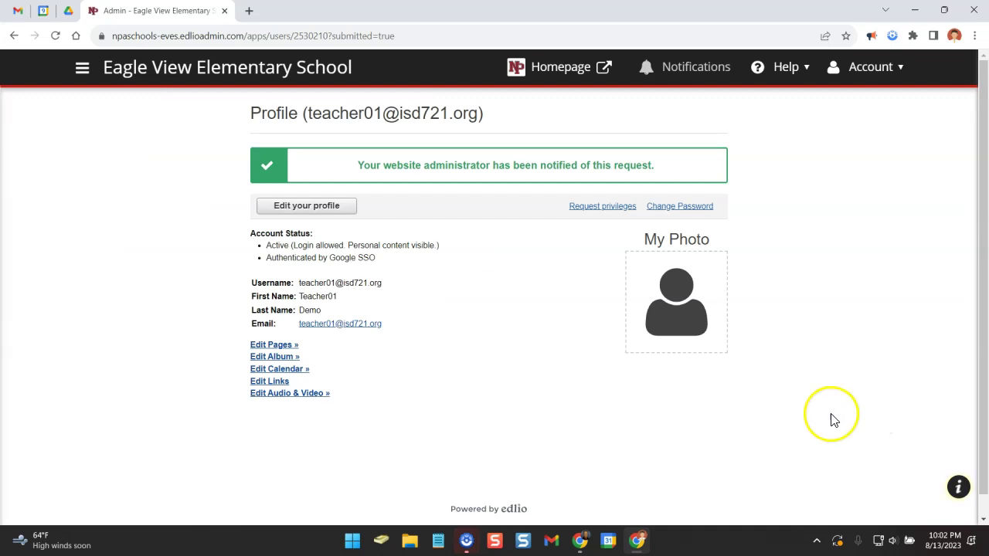
Edit the profile and set Position to 1st Grade Teacher.
{"action": "left_click", "coordinate": [327, 211]}
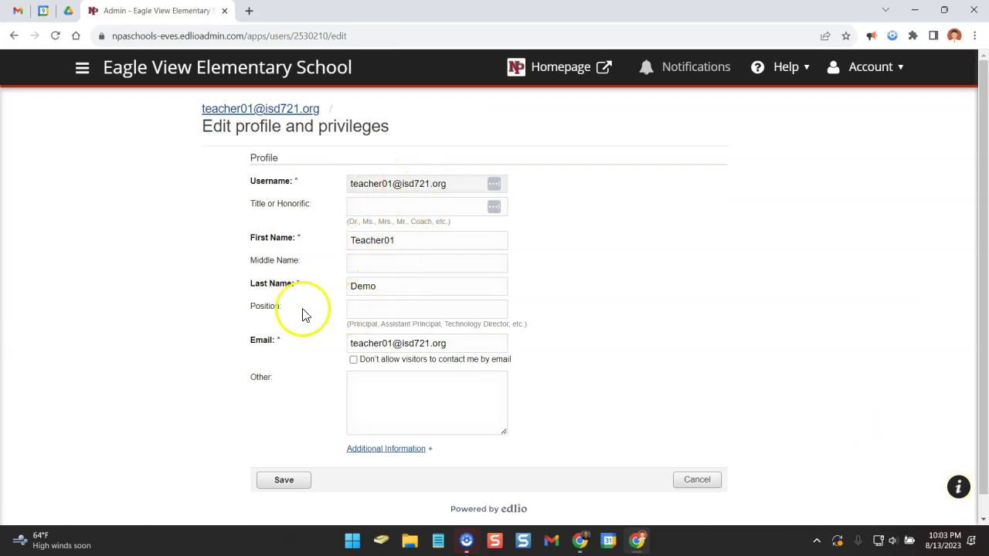
{"action": "left_click", "coordinate": [368, 308]}
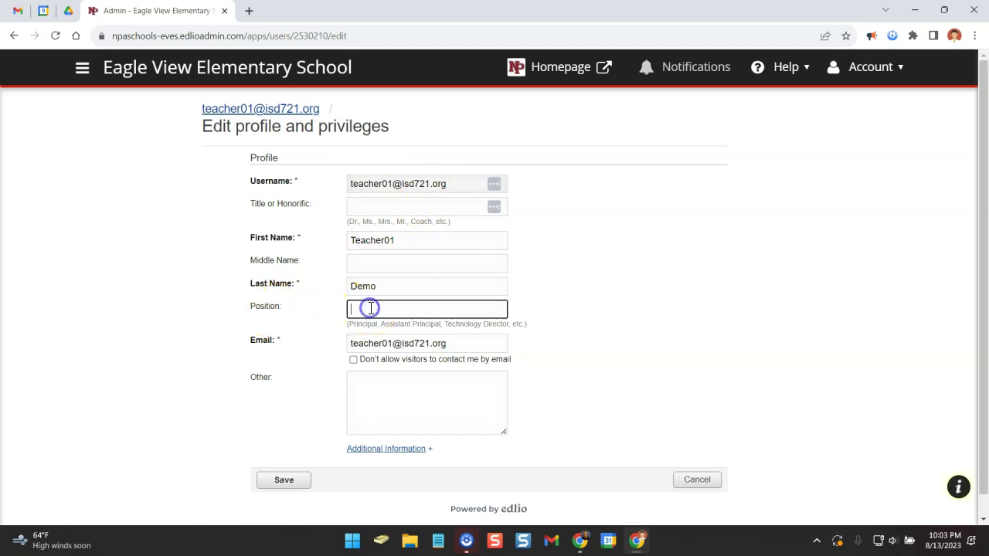
{"action": "type", "text": "1st Grade Teacher"}
{"action": "left_click", "coordinate": [574, 220]}
Enter the teacher's phone number under Additional Information and save the profile.
{"action": "scroll", "coordinate": [574, 220], "scroll_direction": "down", "scroll_amount": 1}
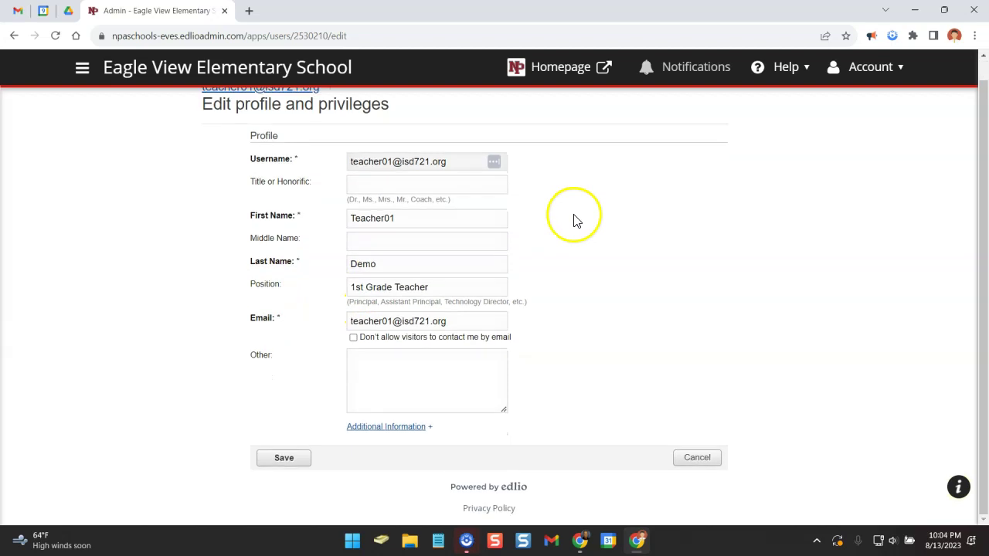
{"action": "left_click", "coordinate": [393, 431]}
{"action": "scroll", "coordinate": [394, 431], "scroll_direction": "down", "scroll_amount": 2}
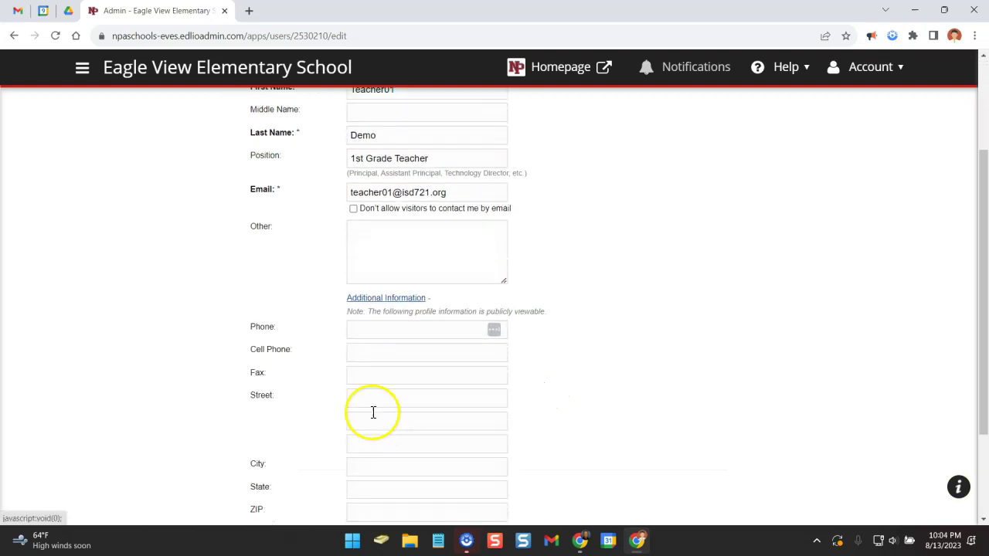
{"action": "left_click", "coordinate": [360, 329]}
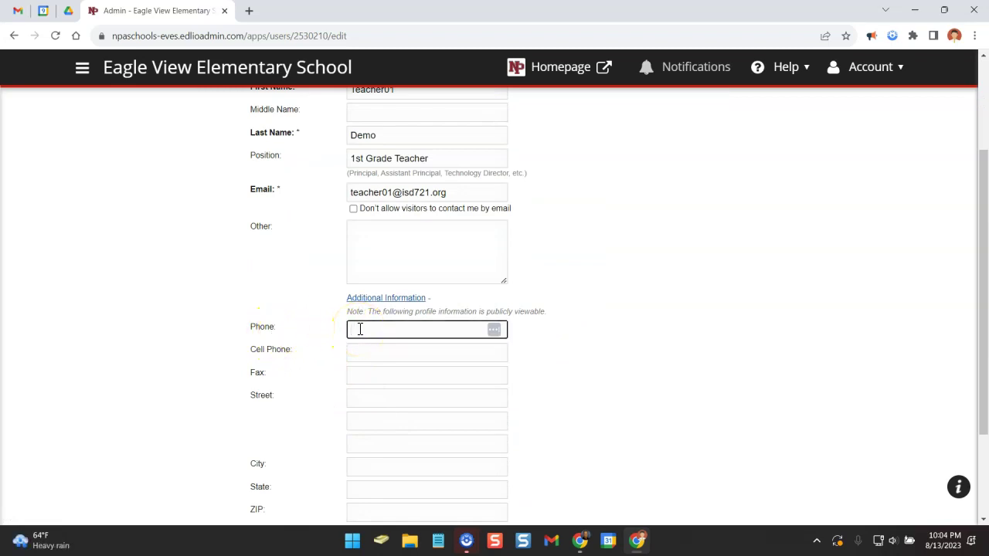
{"action": "left_click", "coordinate": [361, 329]}
{"action": "scroll", "coordinate": [571, 349], "scroll_direction": "down", "scroll_amount": 2}
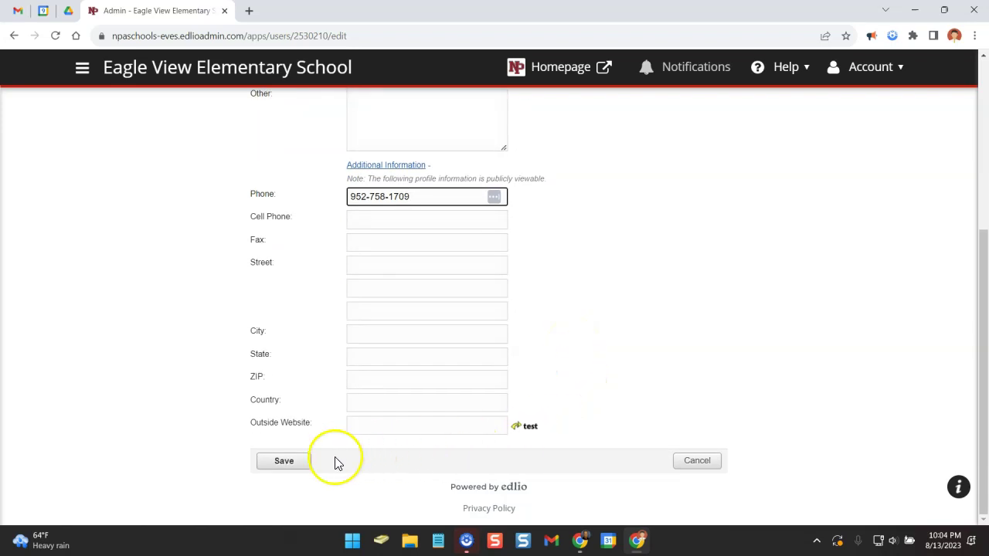
{"action": "left_click", "coordinate": [286, 463]}
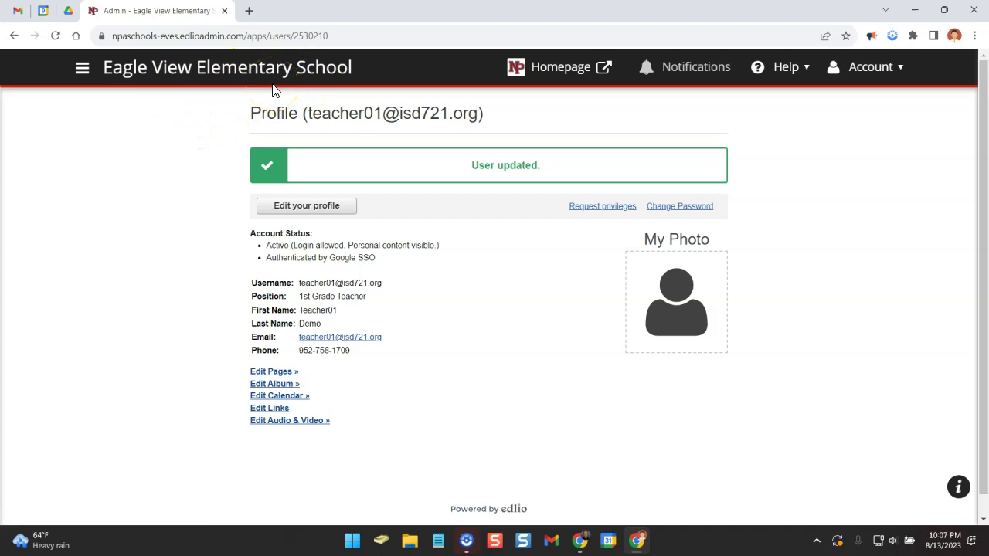
Reopen the profile page fresh through Account > Profile.
{"action": "left_click", "coordinate": [865, 66]}
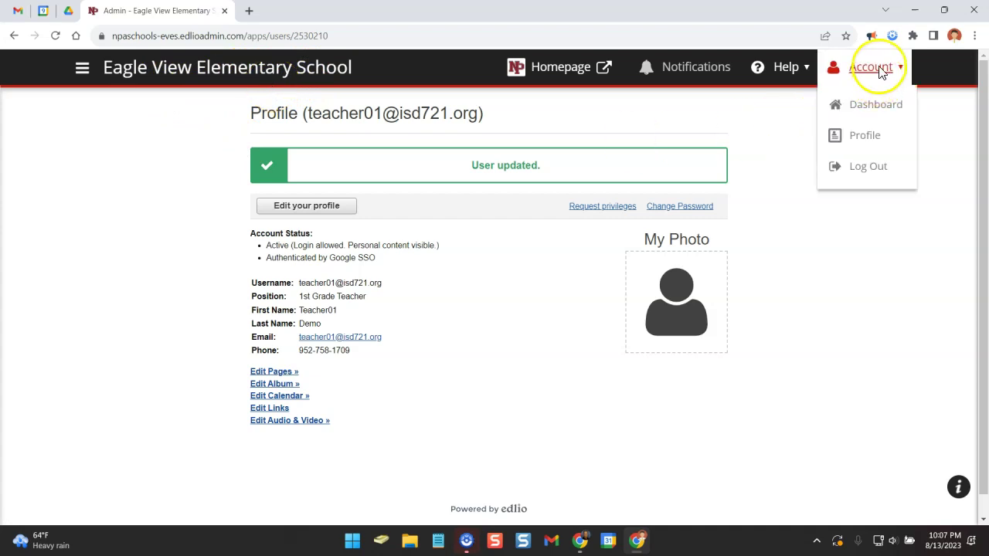
{"action": "left_click", "coordinate": [872, 143]}
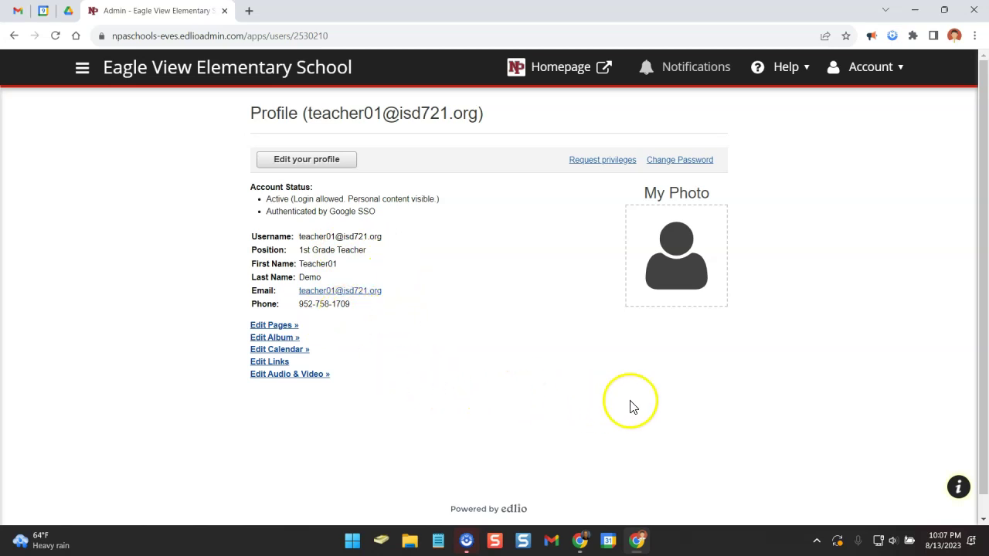
{"action": "mouse_move", "coordinate": [699, 260]}
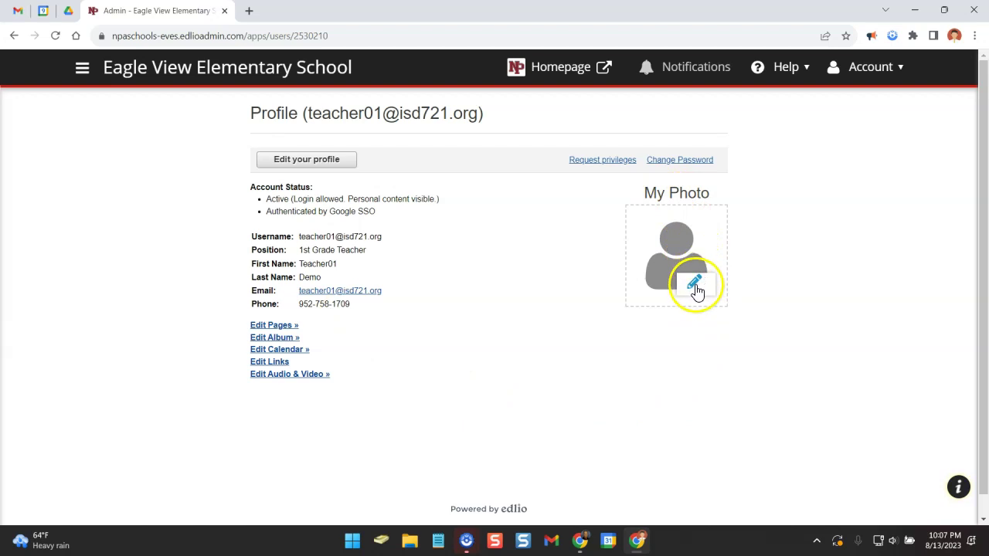
Upload a headshot from this computer as My Photo, crop around the face, and save.
{"action": "left_click", "coordinate": [694, 285]}
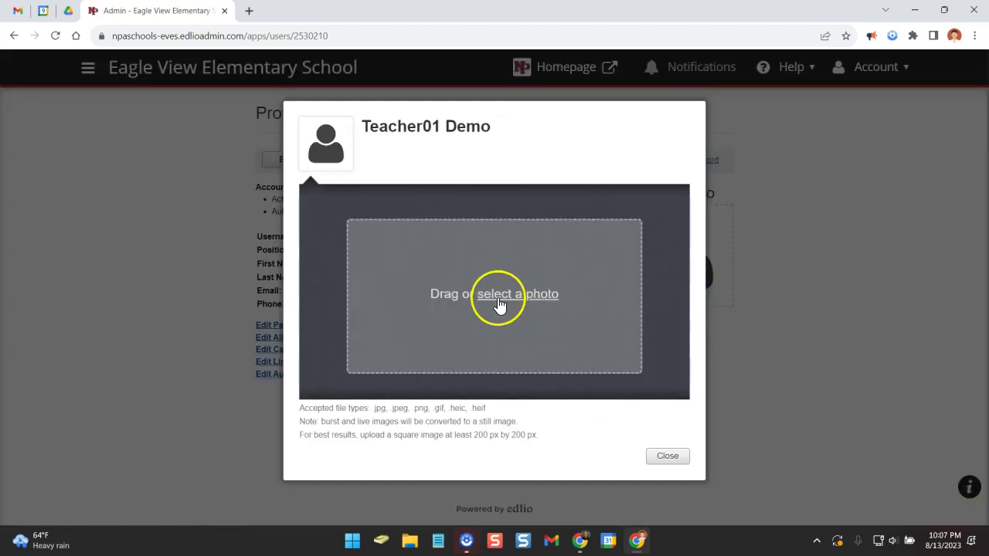
{"action": "left_click", "coordinate": [498, 298]}
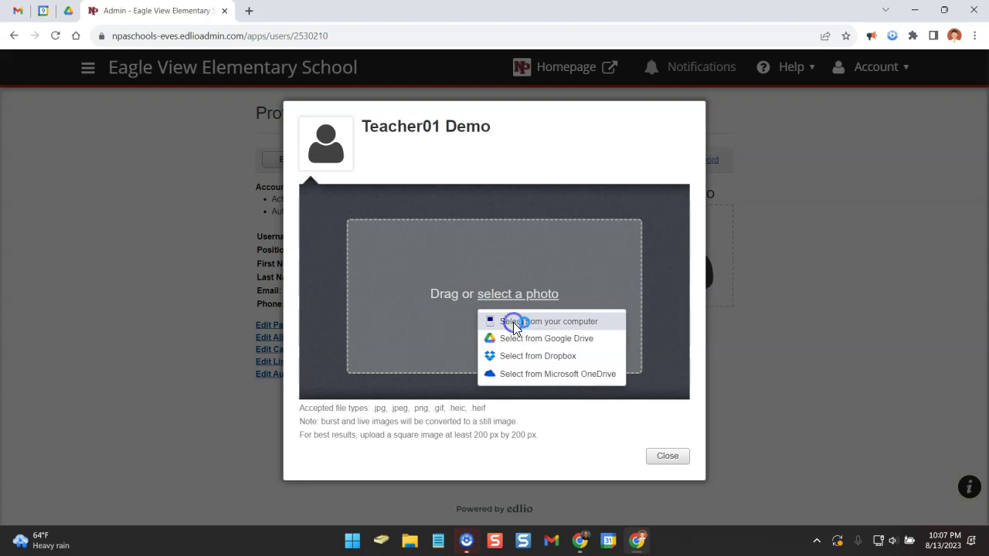
{"action": "left_click", "coordinate": [514, 323]}
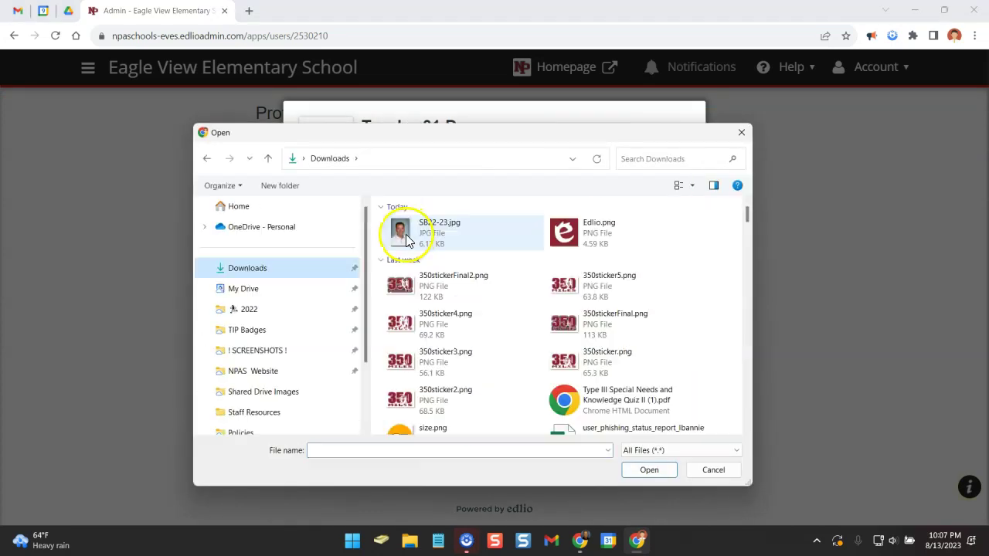
{"action": "left_click", "coordinate": [405, 231]}
{"action": "left_click", "coordinate": [641, 469]}
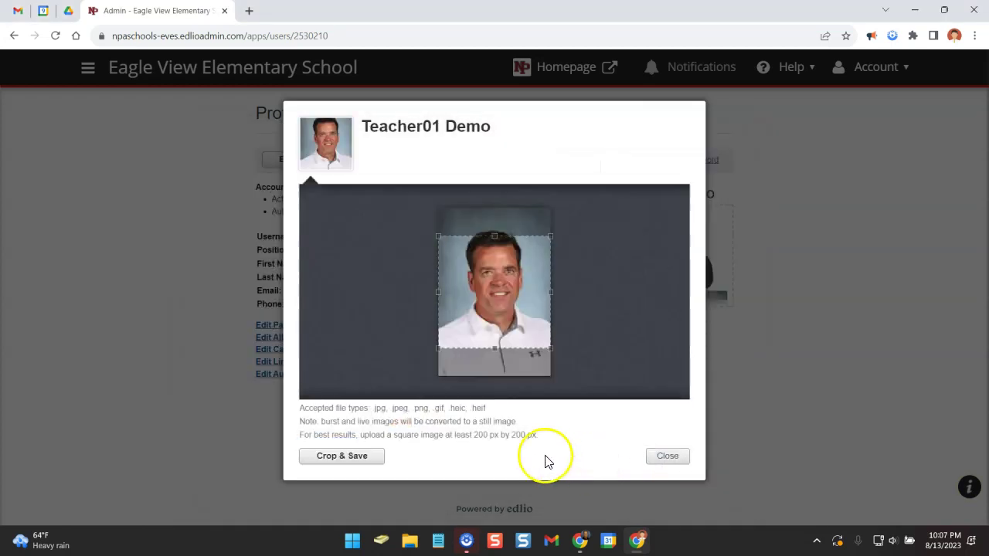
{"action": "left_click_drag", "start_coordinate": [508, 332], "coordinate": [533, 302]}
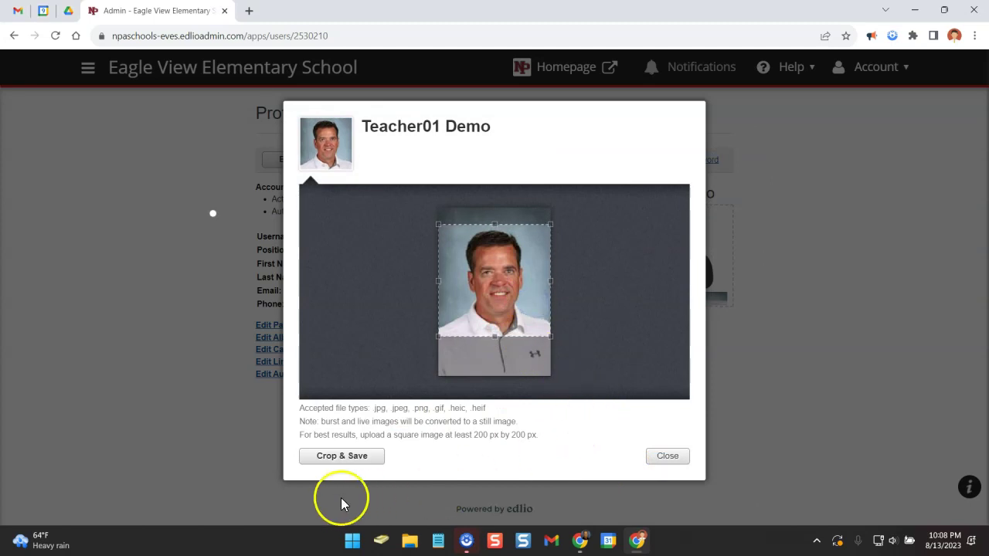
{"action": "left_click", "coordinate": [342, 458]}
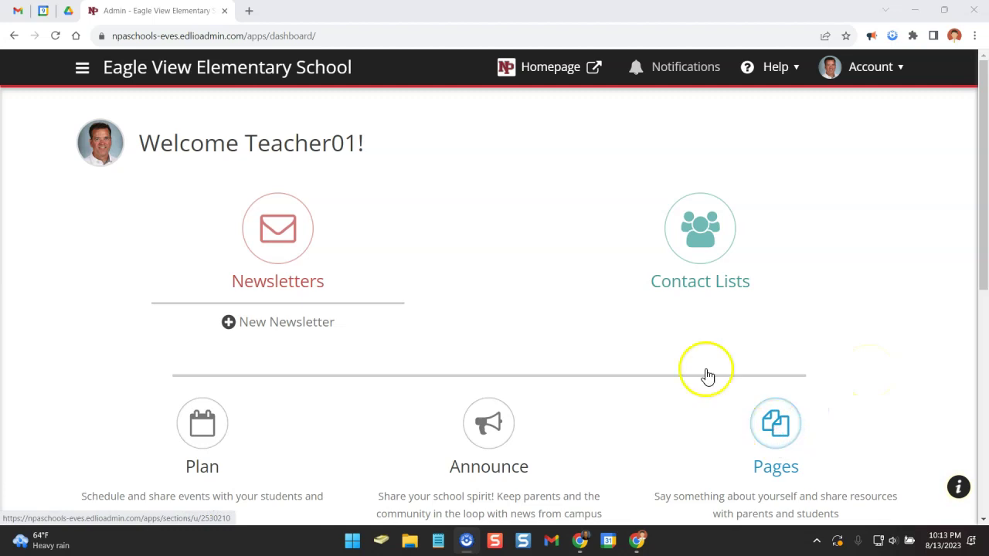
Go to Page Management > Pages for Teacher01 Demo and start adding a page.
{"action": "left_click", "coordinate": [85, 73]}
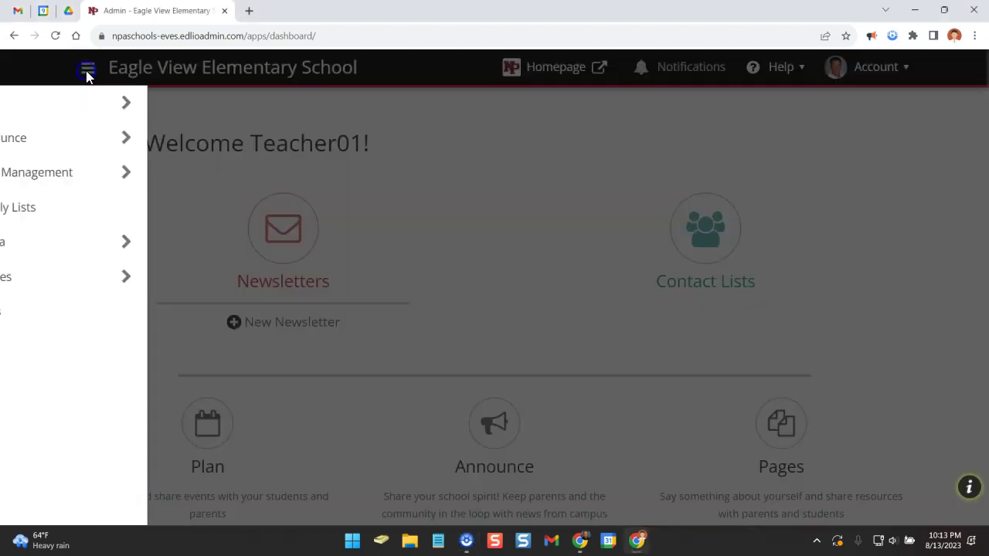
{"action": "mouse_move", "coordinate": [95, 176]}
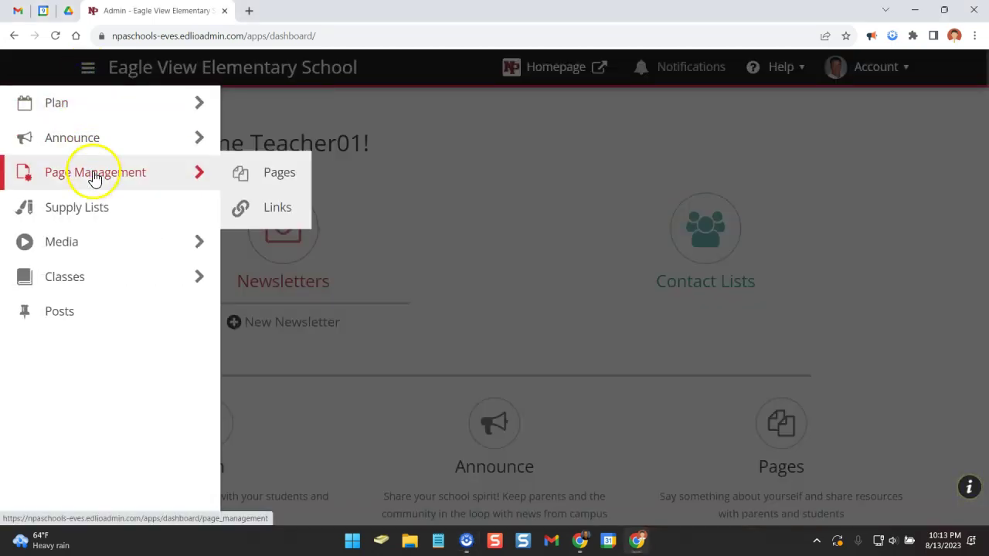
{"action": "left_click", "coordinate": [268, 177]}
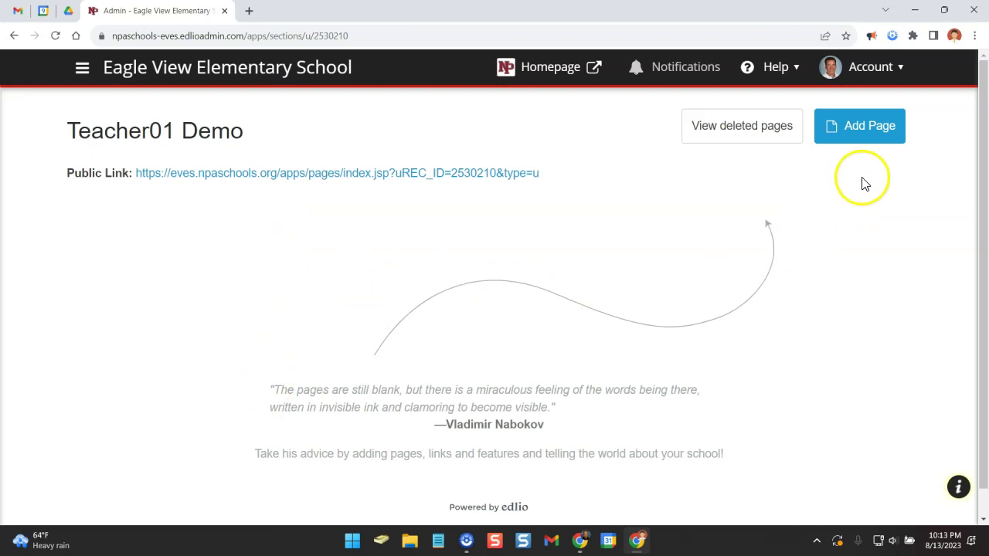
{"action": "left_click", "coordinate": [869, 139]}
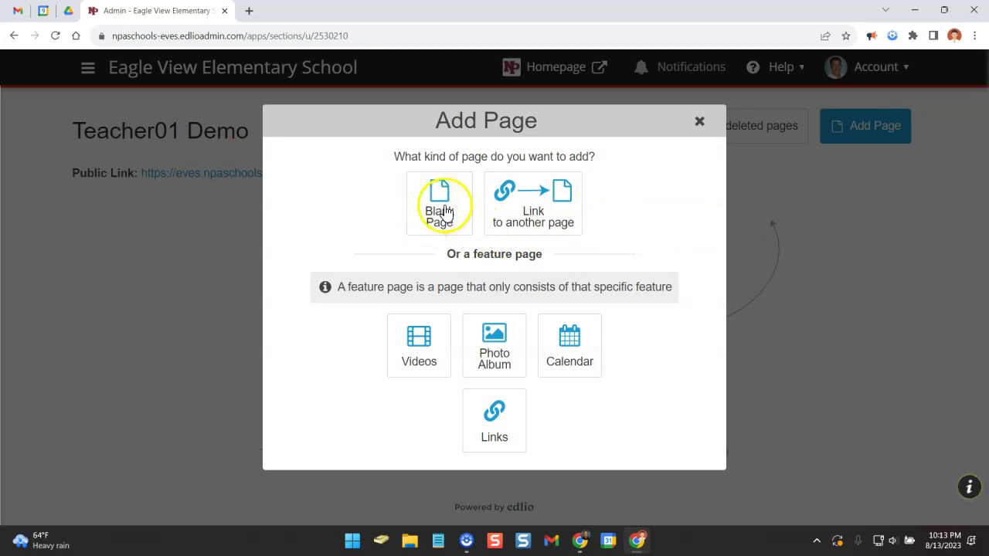
Create a Blank Page and add a text content block to it.
{"action": "left_click", "coordinate": [445, 211]}
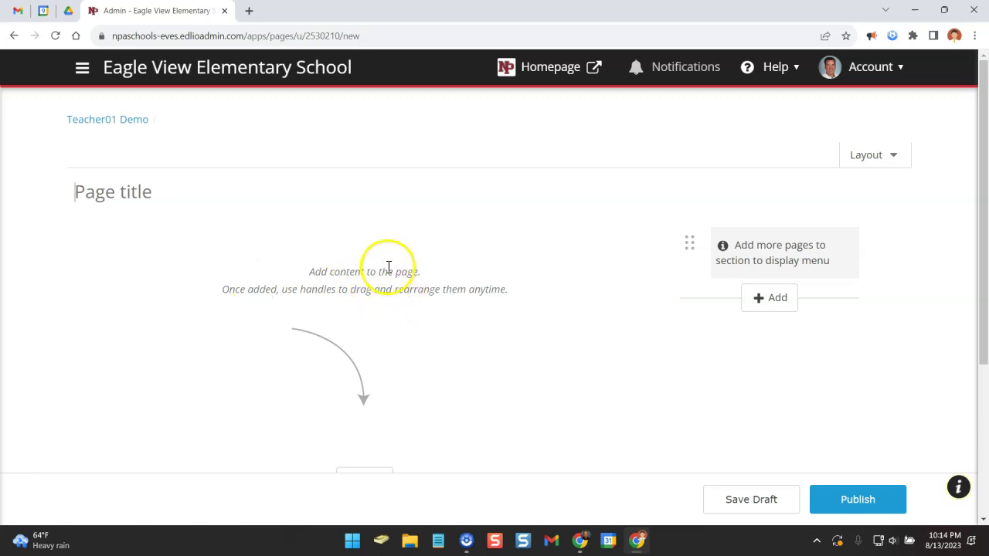
{"action": "scroll", "coordinate": [386, 269], "scroll_direction": "down", "scroll_amount": 2}
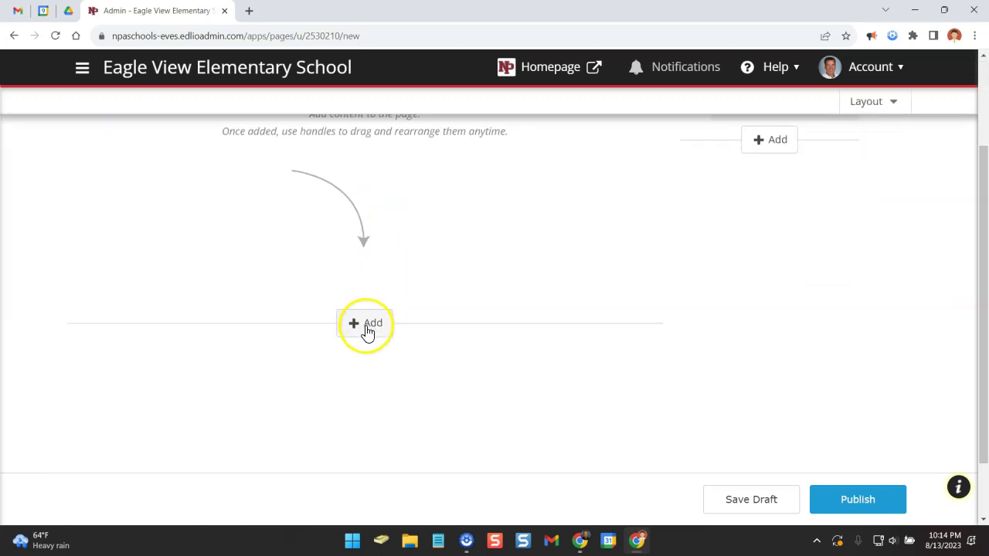
{"action": "left_click", "coordinate": [368, 329]}
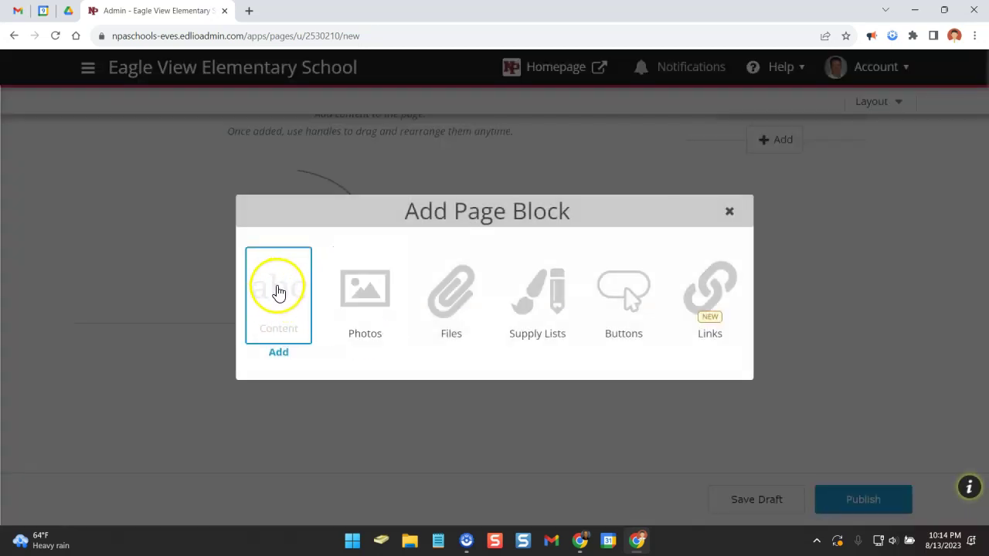
{"action": "left_click", "coordinate": [278, 292]}
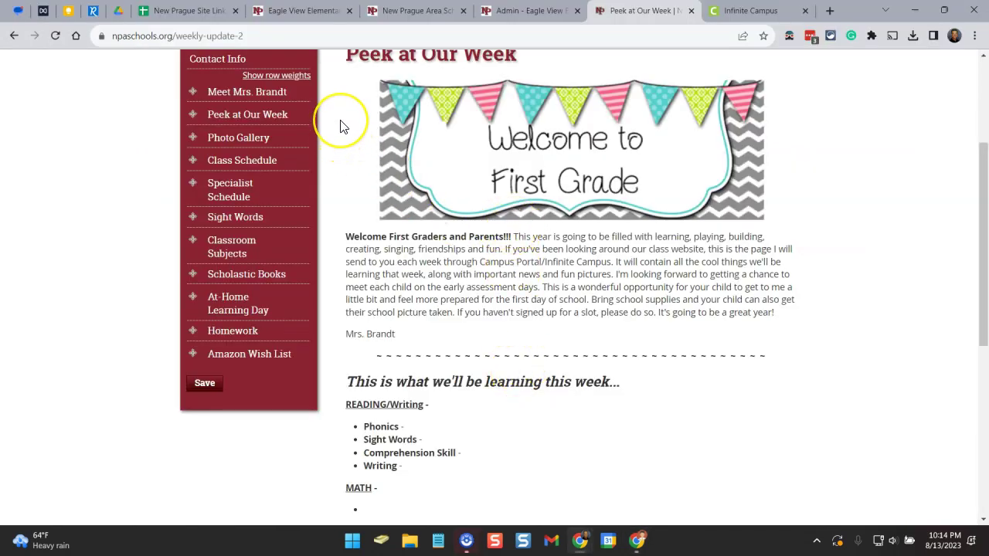
Copy the old Peek at Our Week newsletter text and return to the Edlio editor.
{"action": "left_click_drag", "start_coordinate": [416, 173], "coordinate": [548, 431]}
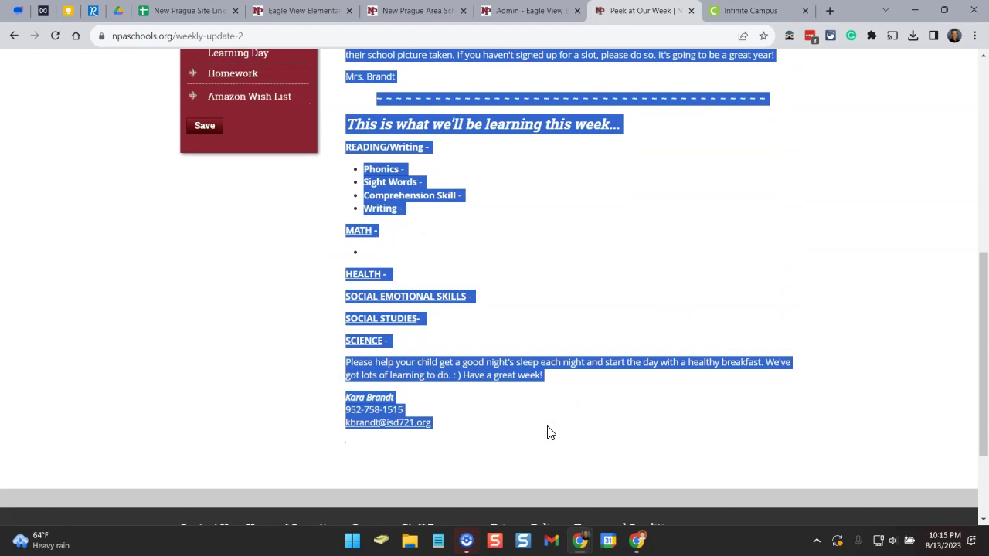
{"action": "right_click", "coordinate": [384, 191]}
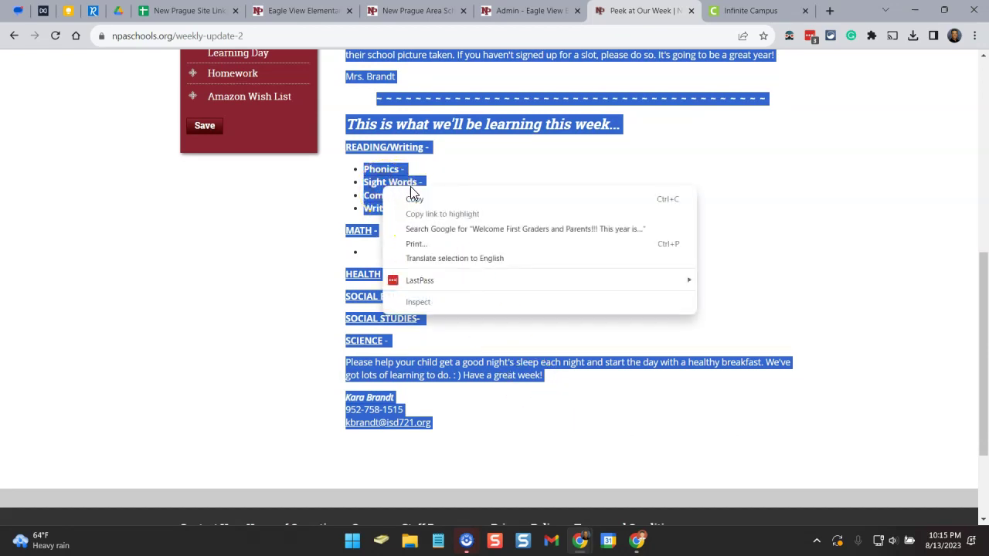
{"action": "left_click", "coordinate": [417, 200]}
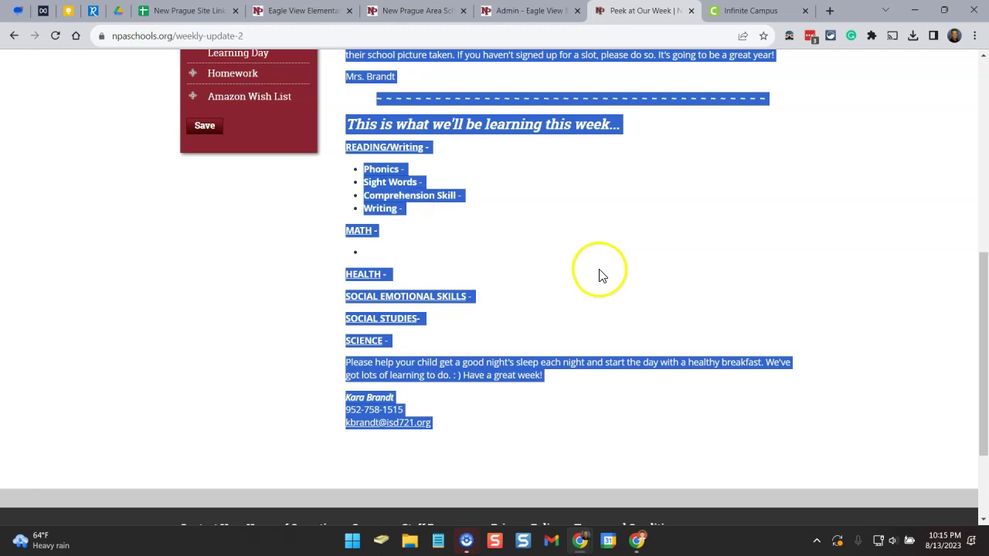
{"action": "key", "text": "alt+Tab"}
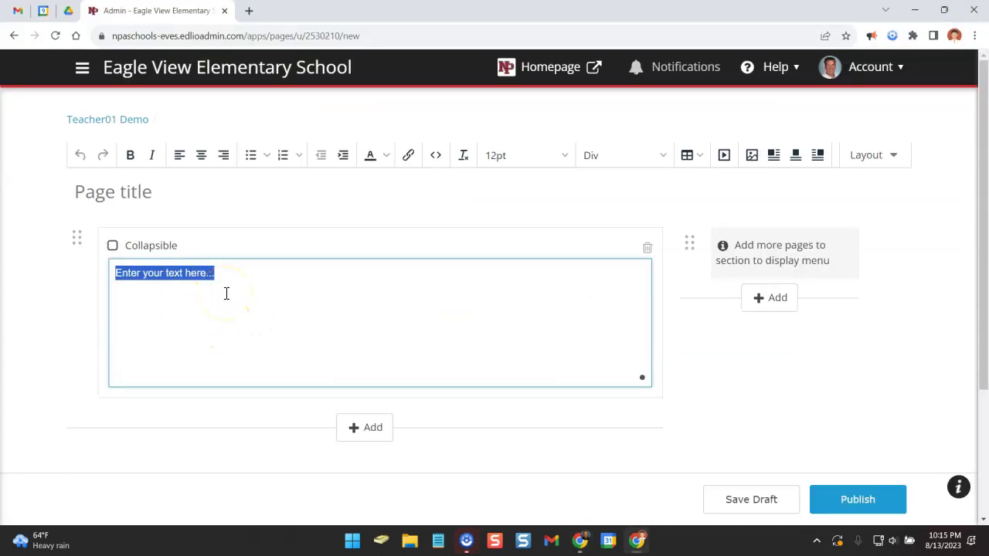
Replace the placeholder with the pasted newsletter and scroll through to check it.
{"action": "left_click", "coordinate": [227, 293]}
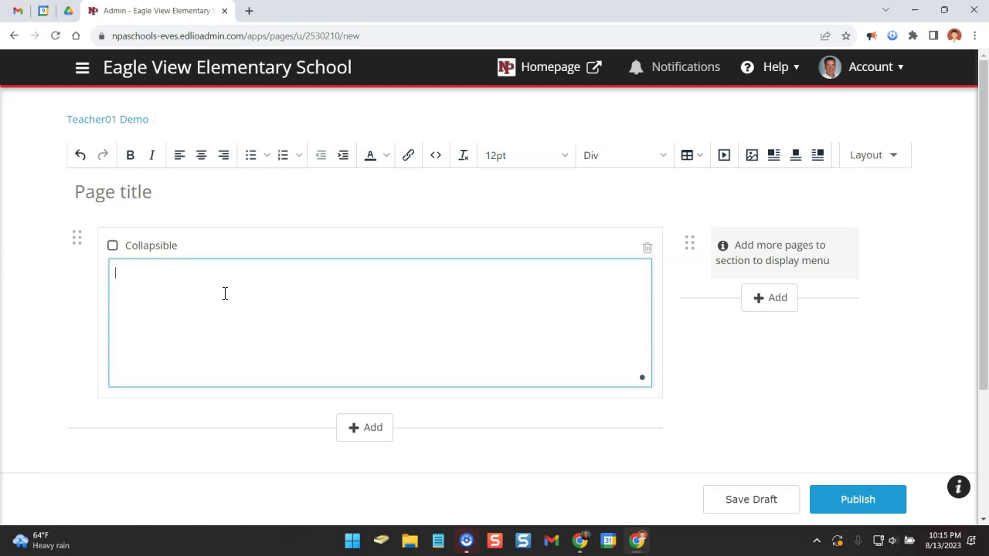
{"action": "right_click", "coordinate": [218, 294]}
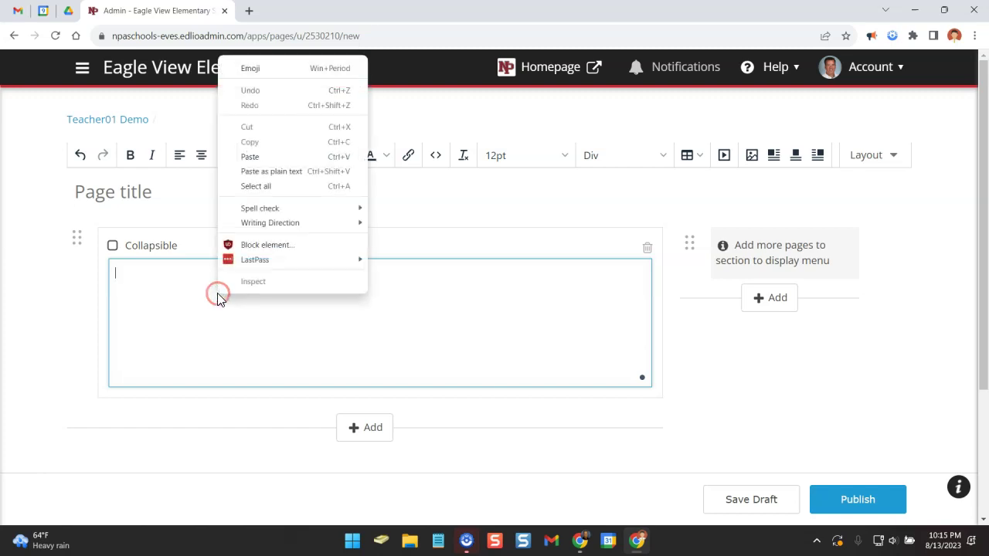
{"action": "left_click", "coordinate": [251, 159]}
{"action": "scroll", "coordinate": [389, 371], "scroll_direction": "up", "scroll_amount": 5}
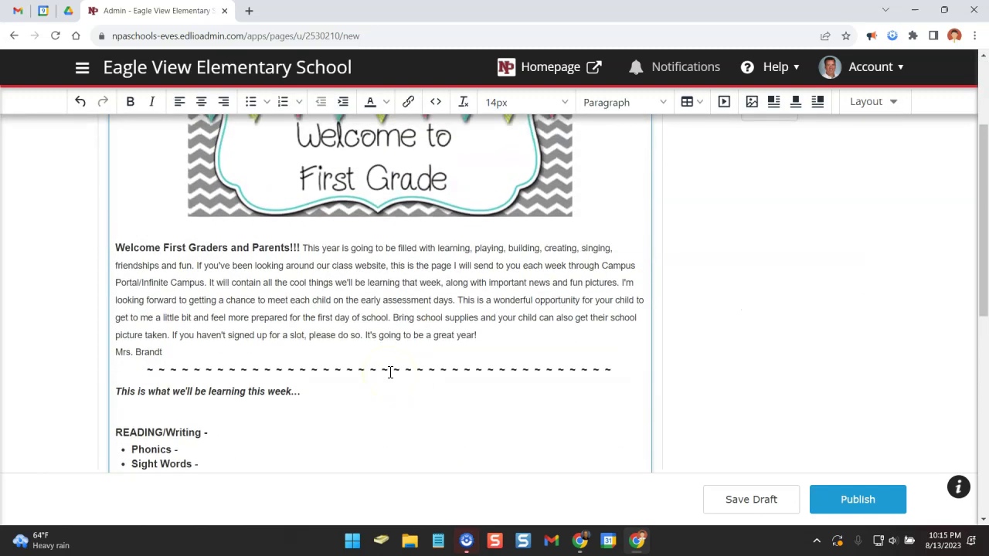
{"action": "scroll", "coordinate": [390, 372], "scroll_direction": "up", "scroll_amount": 3}
{"action": "scroll", "coordinate": [390, 372], "scroll_direction": "down", "scroll_amount": 3}
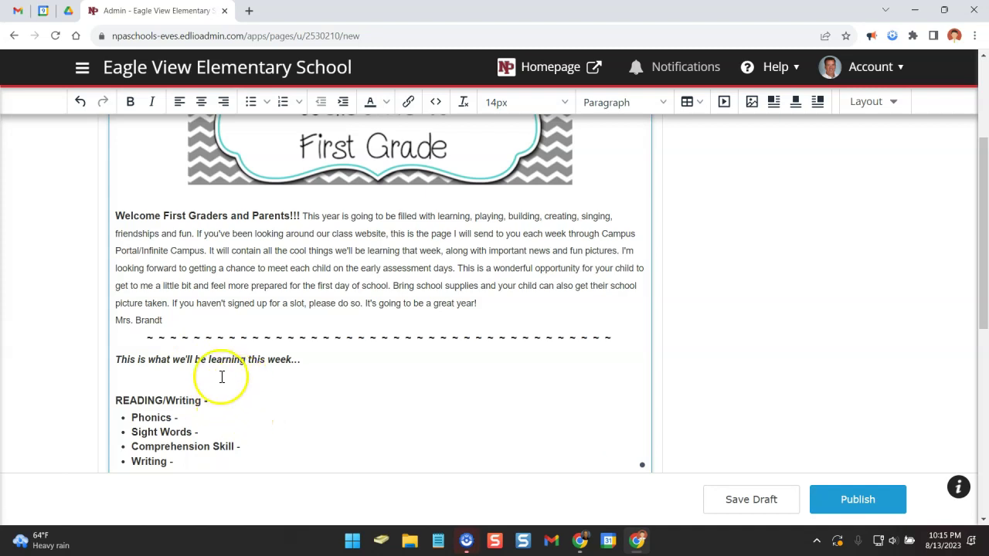
{"action": "scroll", "coordinate": [242, 376], "scroll_direction": "down", "scroll_amount": 4}
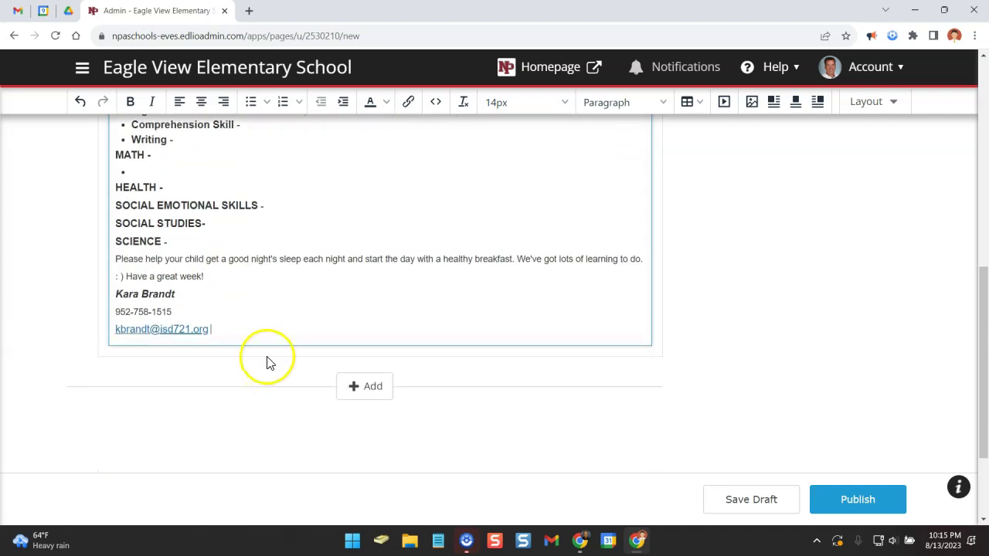
{"action": "scroll", "coordinate": [267, 359], "scroll_direction": "up", "scroll_amount": 3}
{"action": "scroll", "coordinate": [270, 361], "scroll_direction": "up", "scroll_amount": 3}
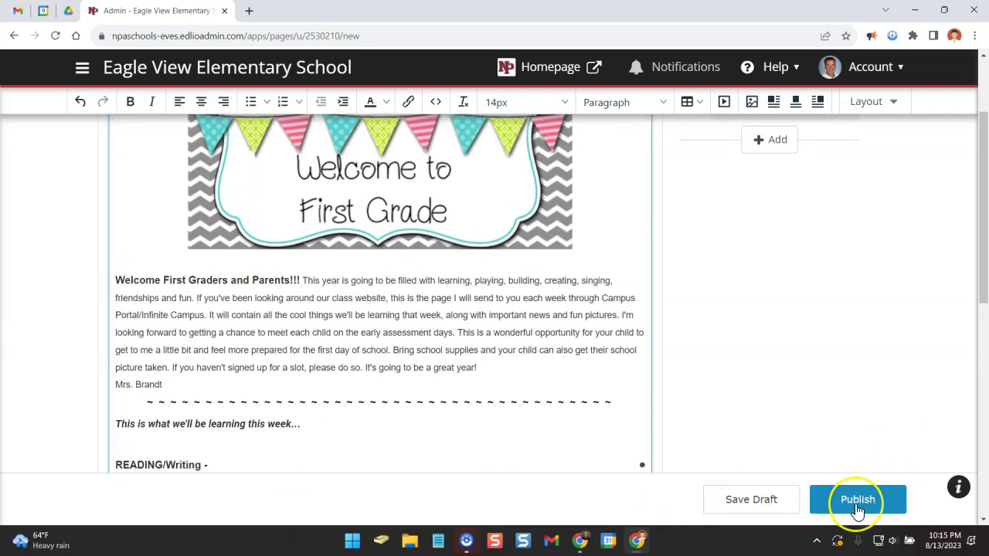
Dismiss the missing-title alert, title the page 'Peek at the Week', and publish.
{"action": "left_click", "coordinate": [856, 502]}
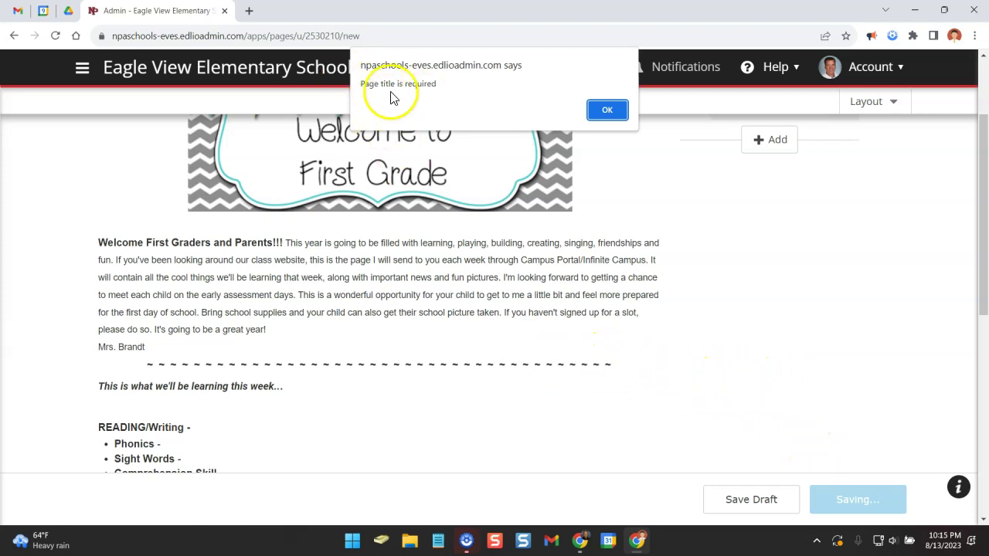
{"action": "left_click", "coordinate": [610, 110]}
{"action": "scroll", "coordinate": [564, 417], "scroll_direction": "up", "scroll_amount": 5}
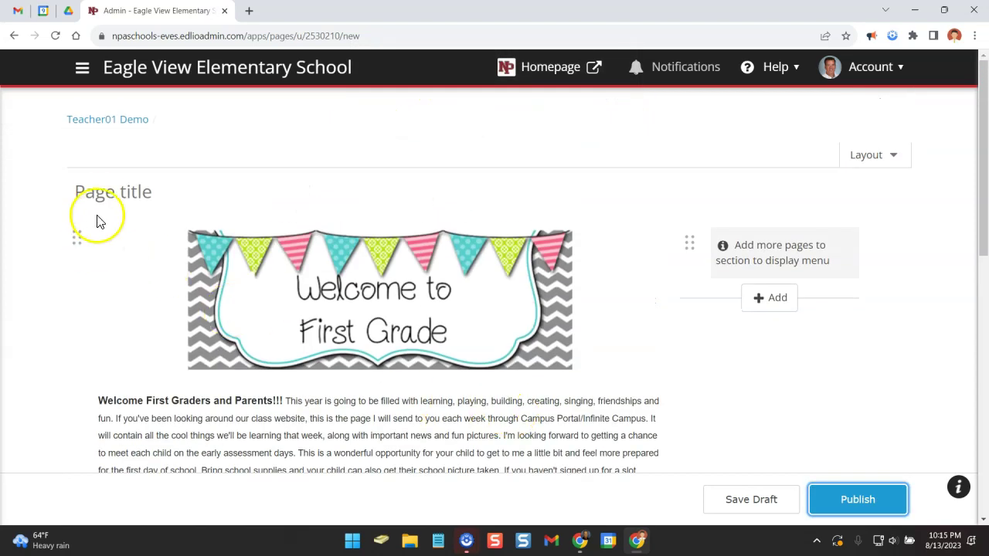
{"action": "left_click", "coordinate": [104, 192]}
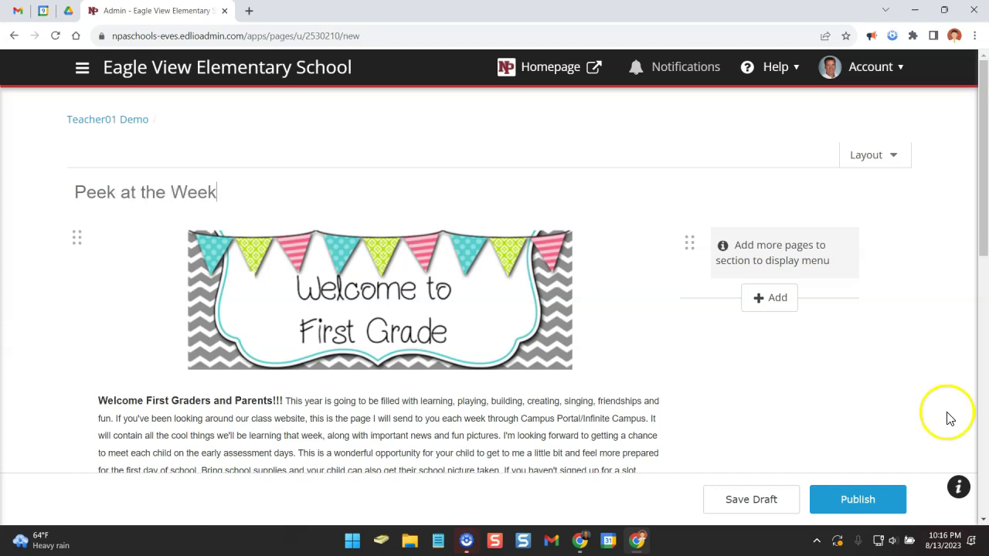
{"action": "left_click", "coordinate": [856, 501]}
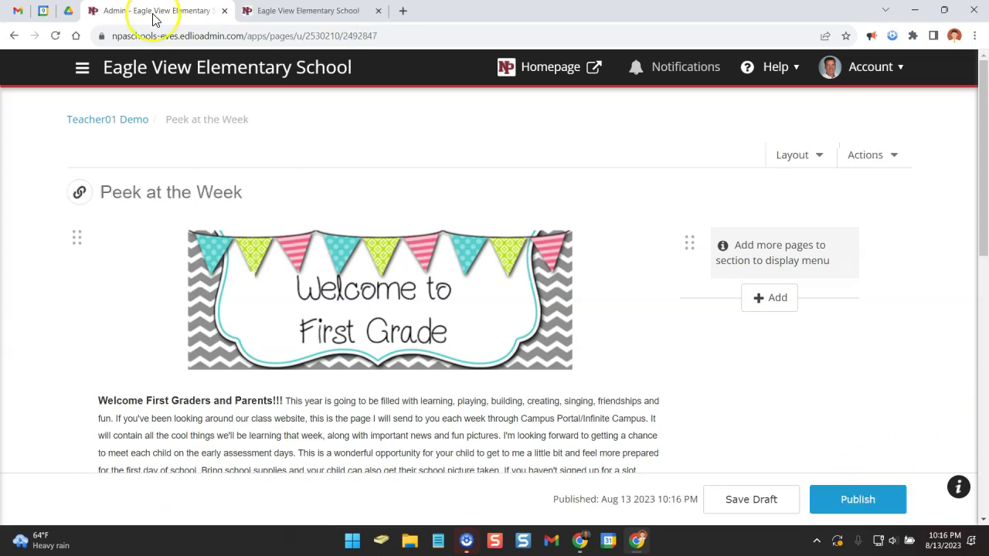
On the public site, open the demo teacher's Peek at the Week page from the Staff Directory.
{"action": "left_click", "coordinate": [302, 11]}
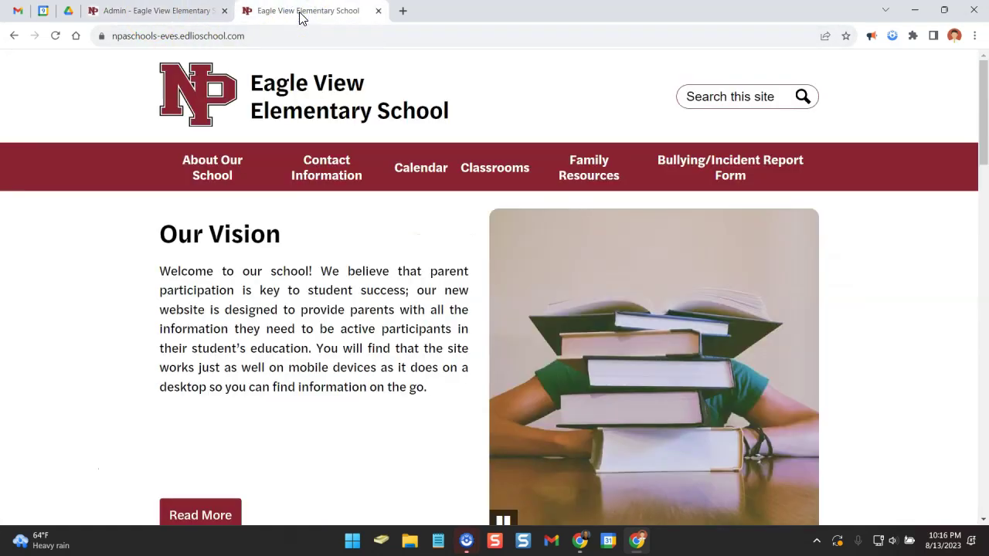
{"action": "mouse_move", "coordinate": [331, 159]}
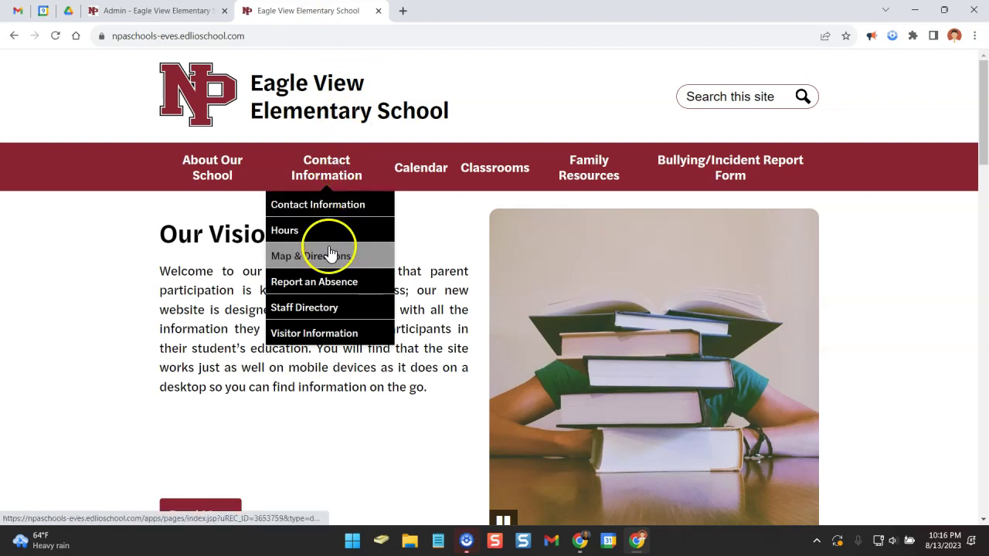
{"action": "left_click", "coordinate": [316, 315]}
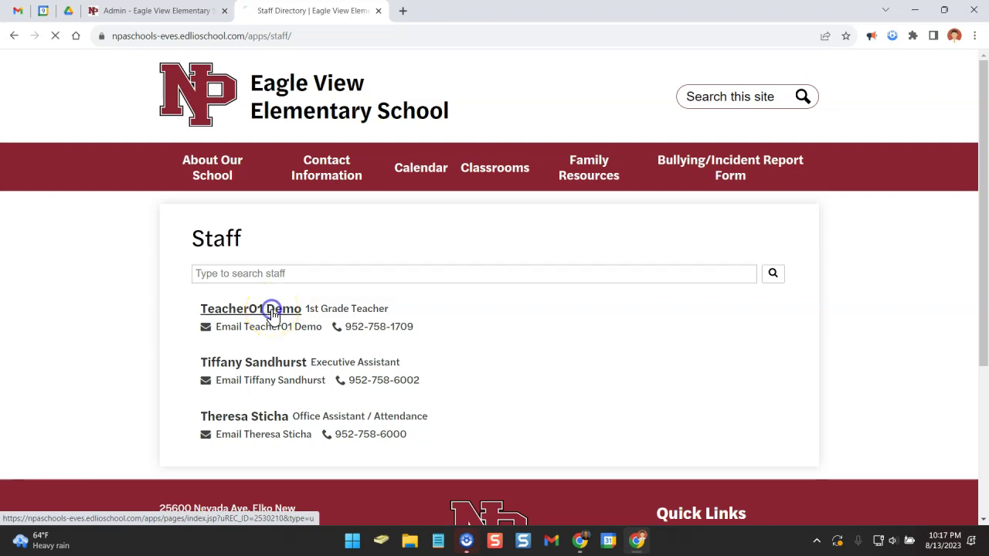
{"action": "left_click", "coordinate": [270, 313]}
{"action": "scroll", "coordinate": [391, 281], "scroll_direction": "down", "scroll_amount": 3}
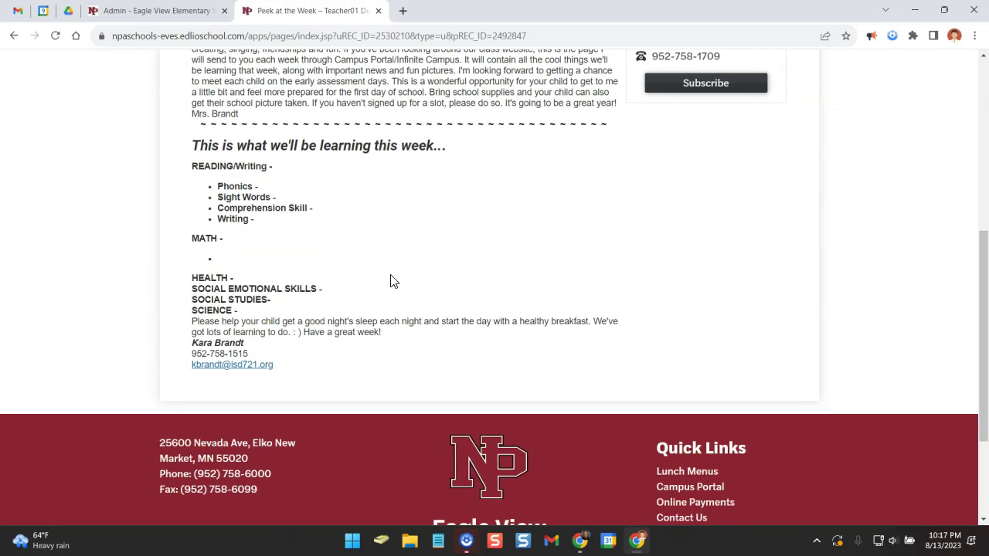
{"action": "scroll", "coordinate": [389, 284], "scroll_direction": "up", "scroll_amount": 5}
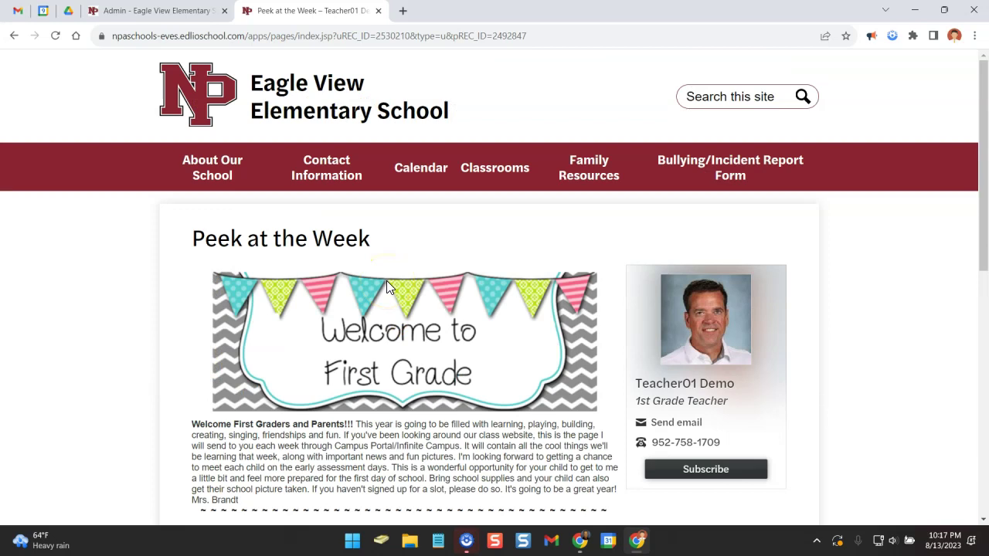
Back in admin, start a new page titled 'Our Schedule' under Page Management > Pages.
{"action": "left_click", "coordinate": [138, 13]}
{"action": "left_click", "coordinate": [84, 68]}
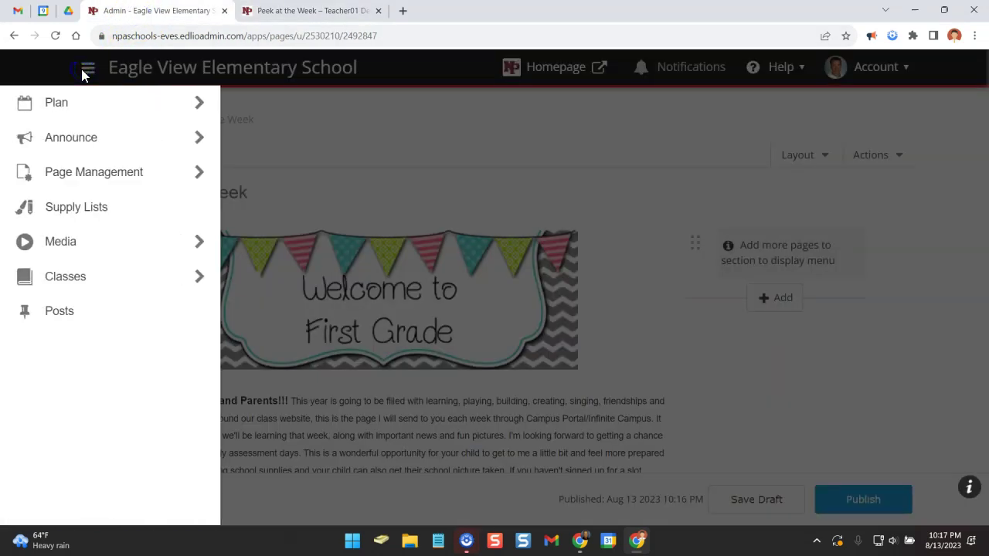
{"action": "mouse_move", "coordinate": [95, 176]}
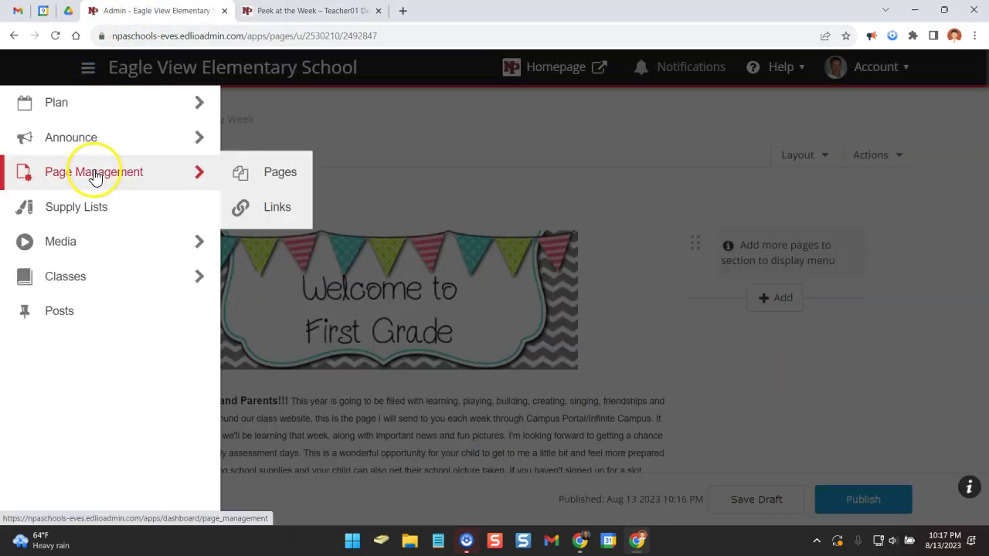
{"action": "left_click", "coordinate": [265, 178]}
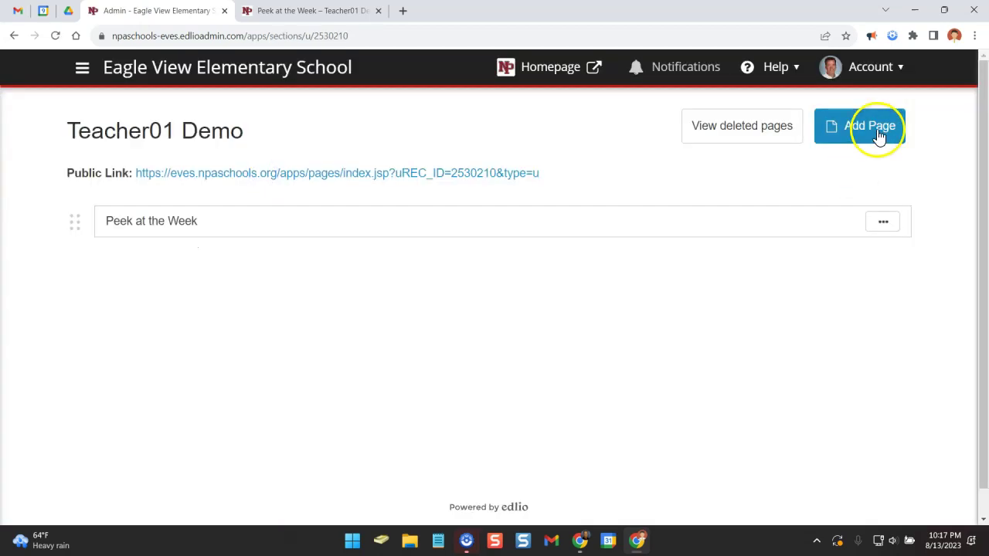
{"action": "left_click", "coordinate": [878, 135]}
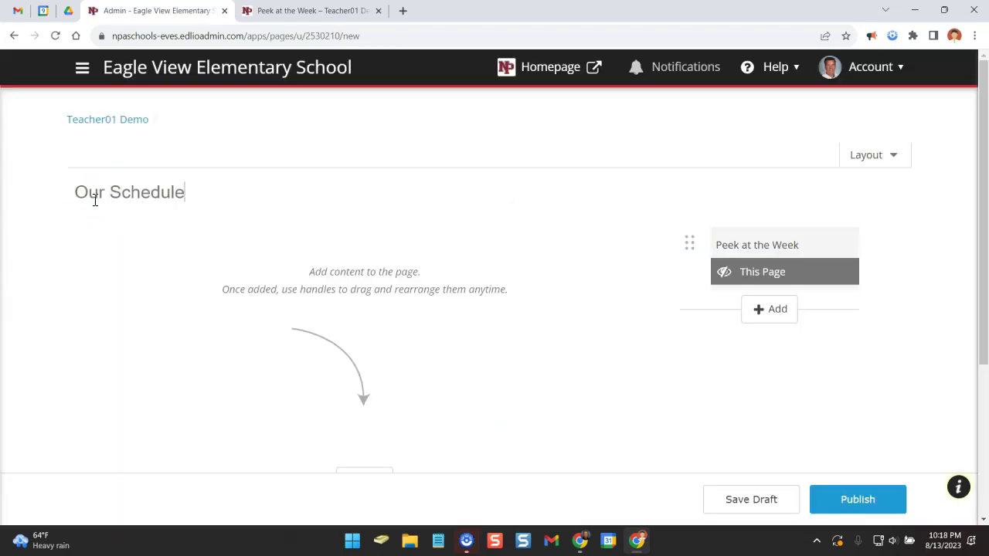
{"action": "scroll", "coordinate": [389, 276], "scroll_direction": "down", "scroll_amount": 2}
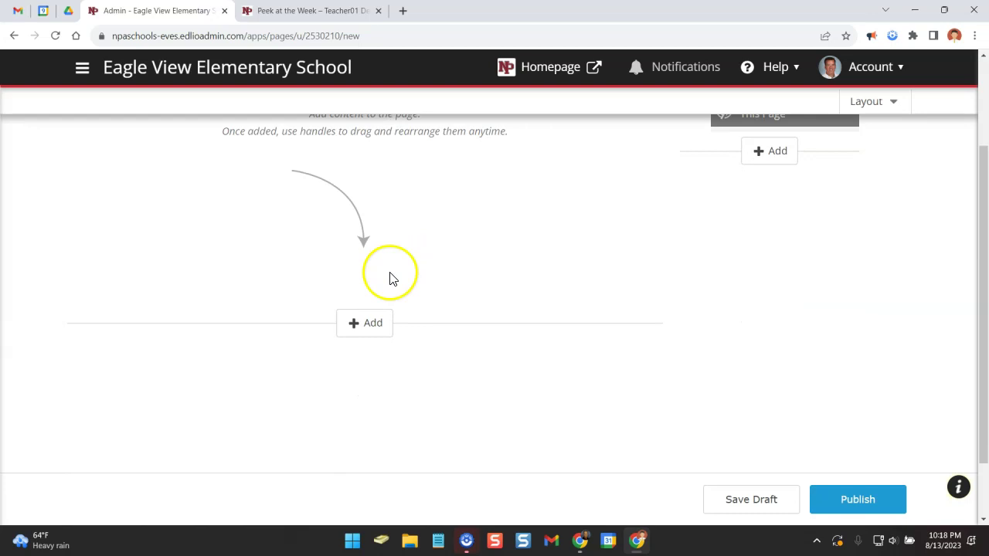
{"action": "left_click", "coordinate": [376, 333]}
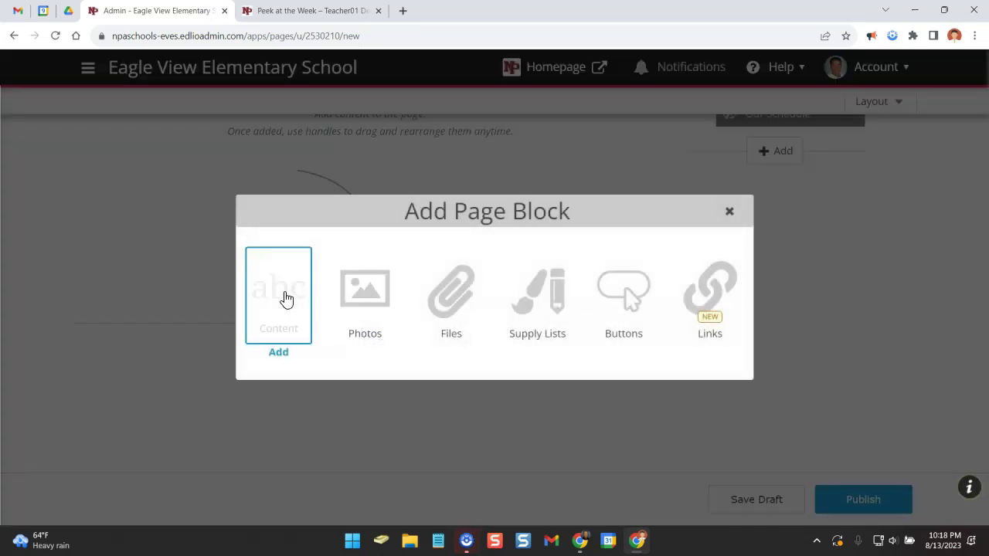
Add a content block with a Subject/Time/Notes table for Reading, Math and Specials, and publish it.
{"action": "left_click", "coordinate": [285, 295]}
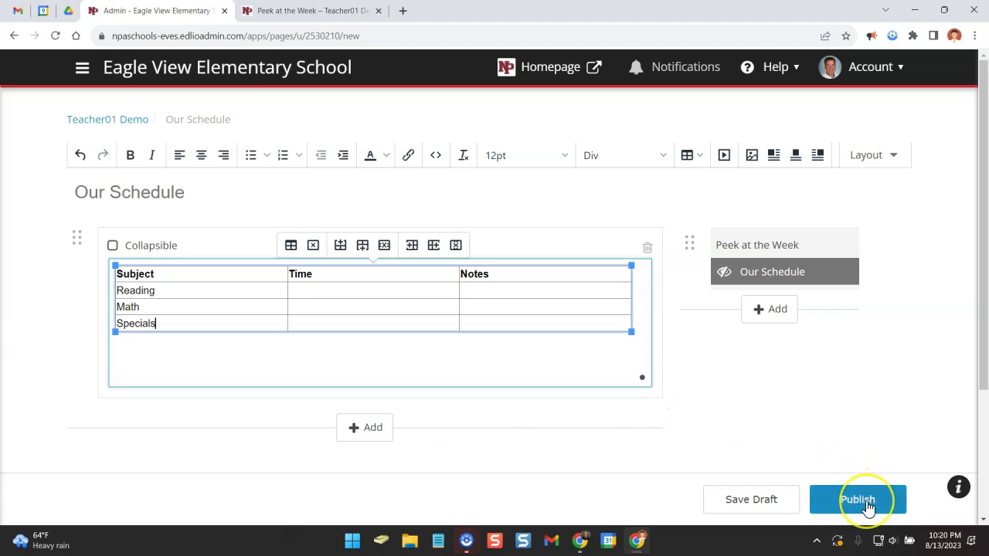
{"action": "left_click", "coordinate": [867, 501]}
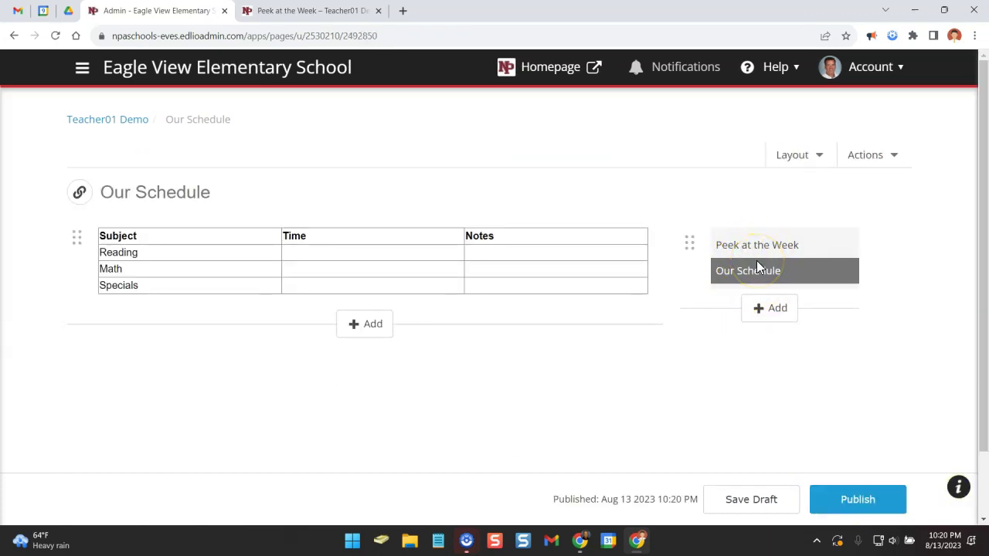
{"action": "left_click", "coordinate": [306, 17]}
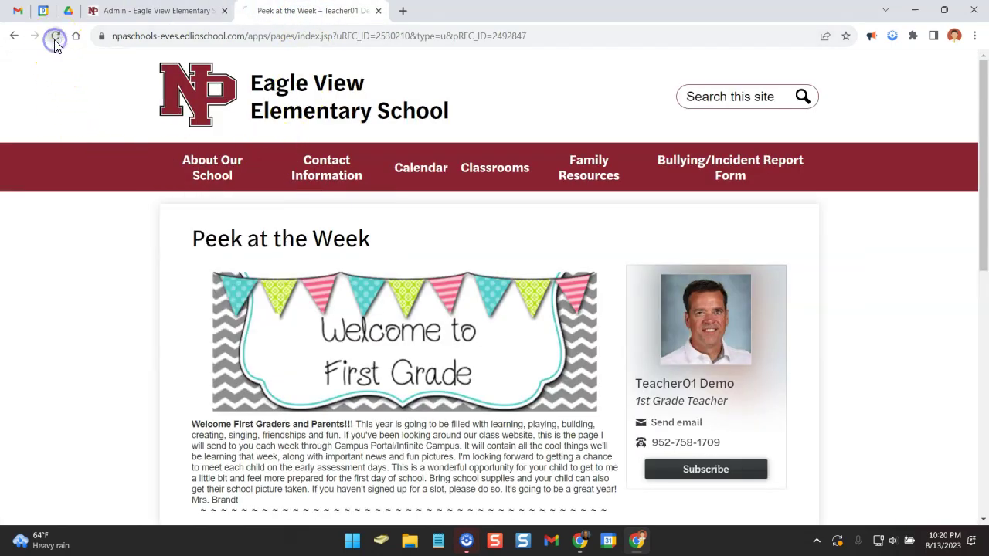
Scroll the refreshed public class page to find Our Schedule listed under Peek at the Week.
{"action": "scroll", "coordinate": [428, 345], "scroll_direction": "down", "scroll_amount": 2}
{"action": "scroll", "coordinate": [427, 346], "scroll_direction": "down", "scroll_amount": 1}
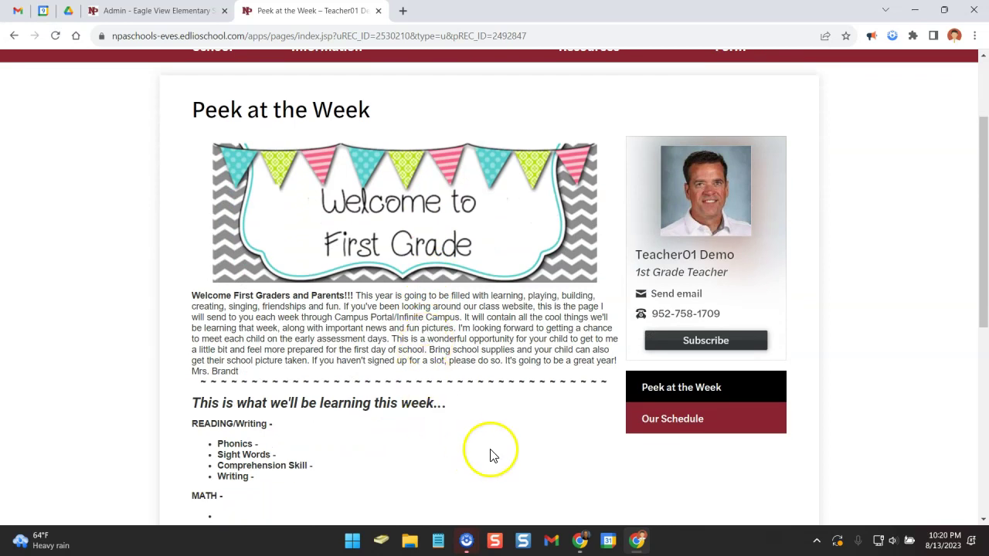